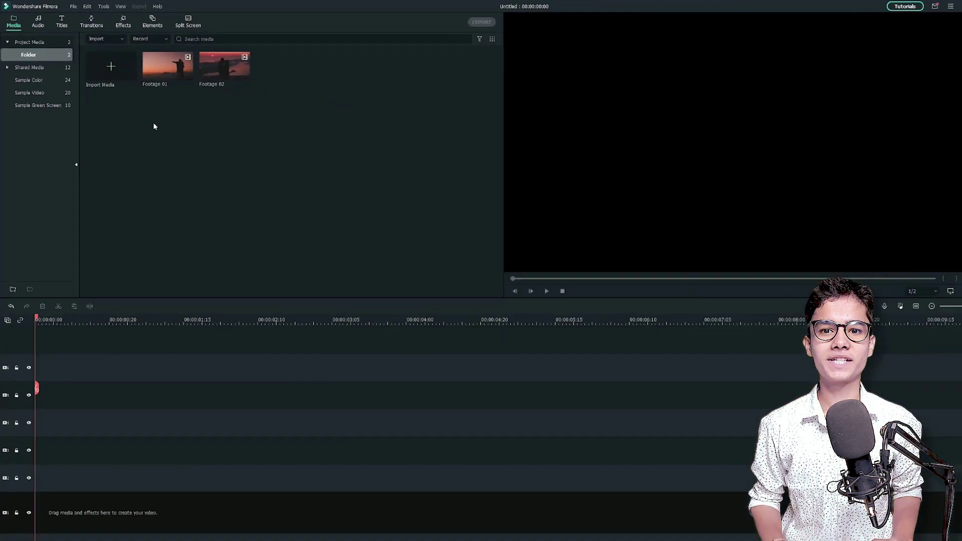
Place Footage 01 on the timeline and search the Elements library for 'Fireworks'.
drag(263, 113, 174, 517)
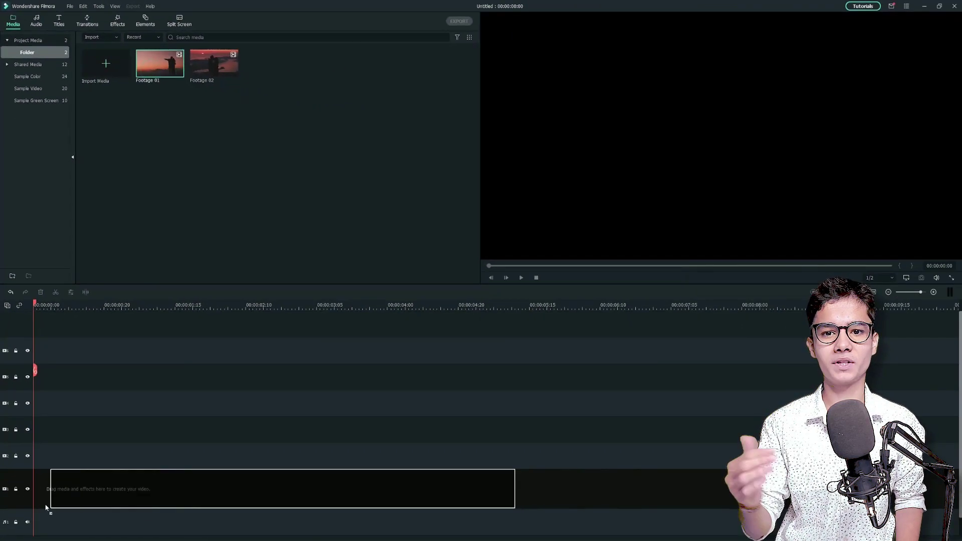
drag(31, 508, 31, 507)
click(145, 21)
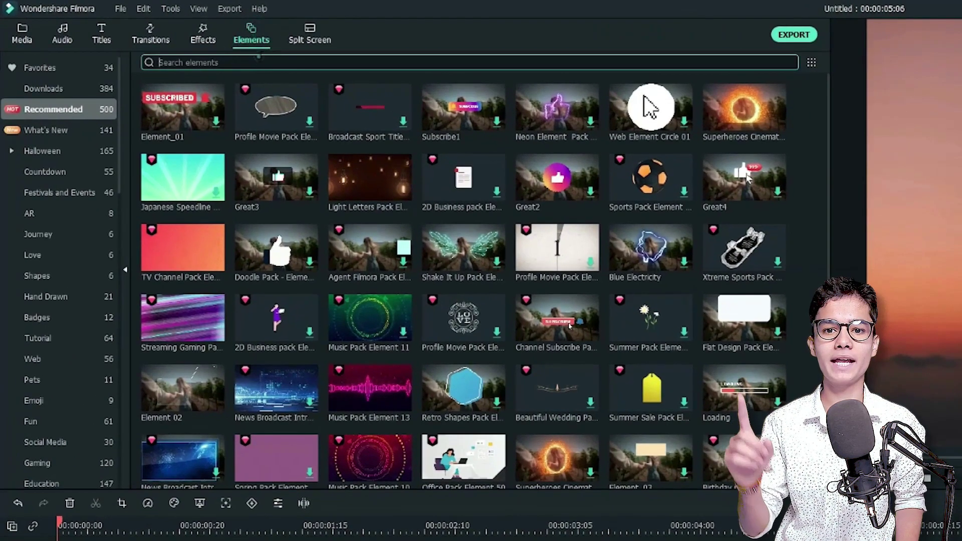
click(151, 36)
text(Fireworks)
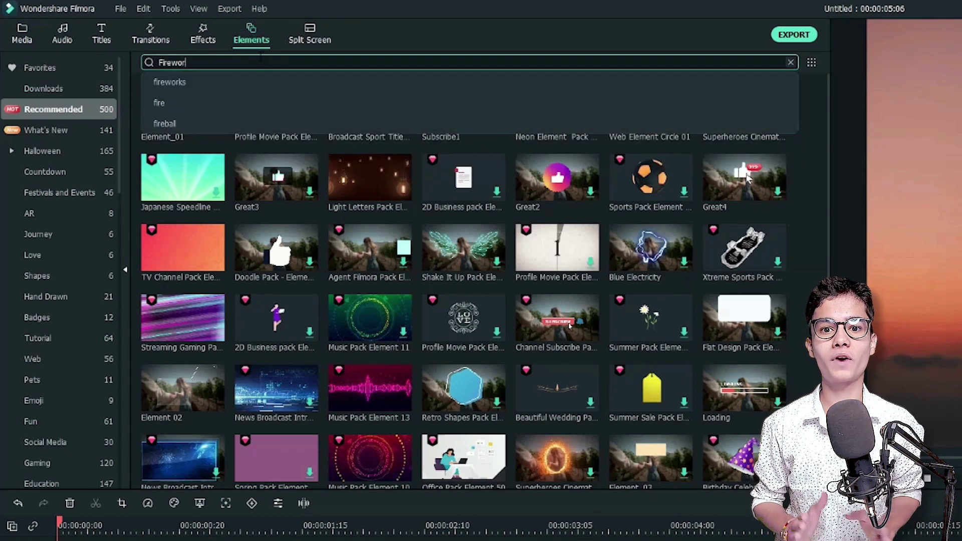
key(Return)
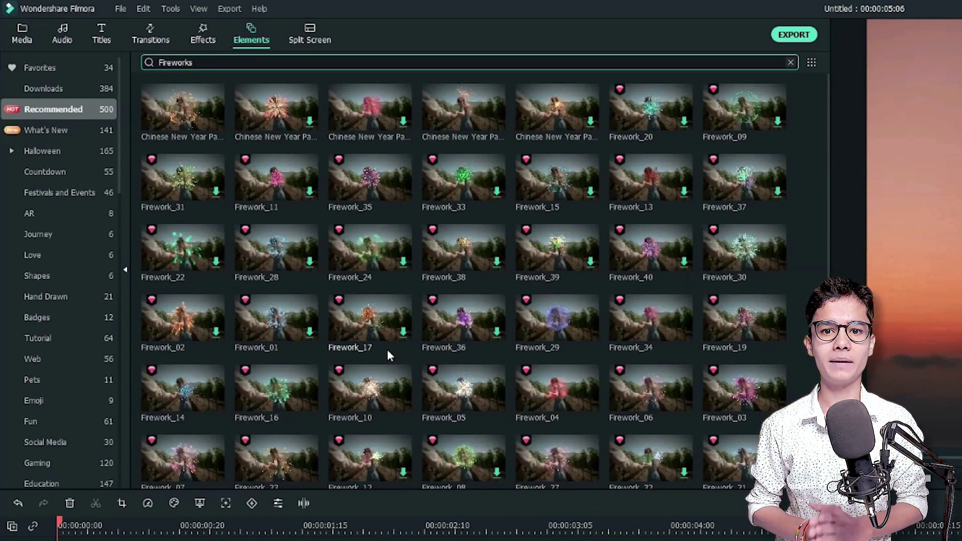
Drop Firework_05 on the track above Footage 01 and preview the burst playing.
drag(464, 400, 117, 452)
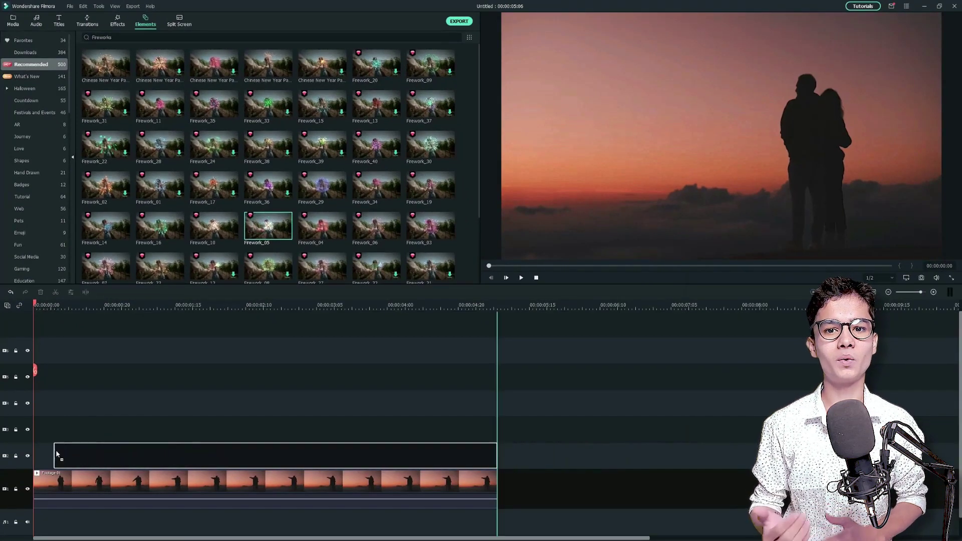
drag(57, 454, 56, 454)
key(space)
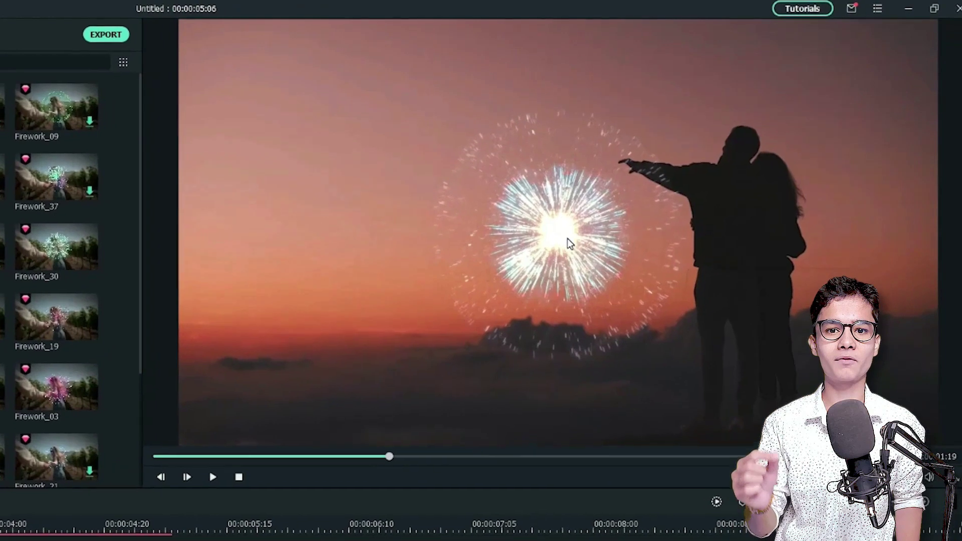
Shrink the first Firework_05 and move it to the left side of the sky.
click(727, 138)
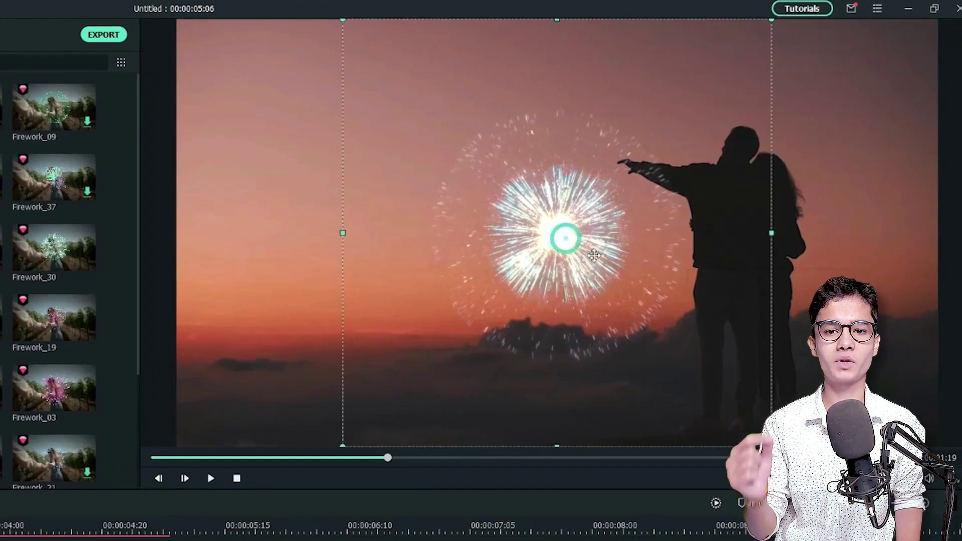
drag(702, 443, 595, 331)
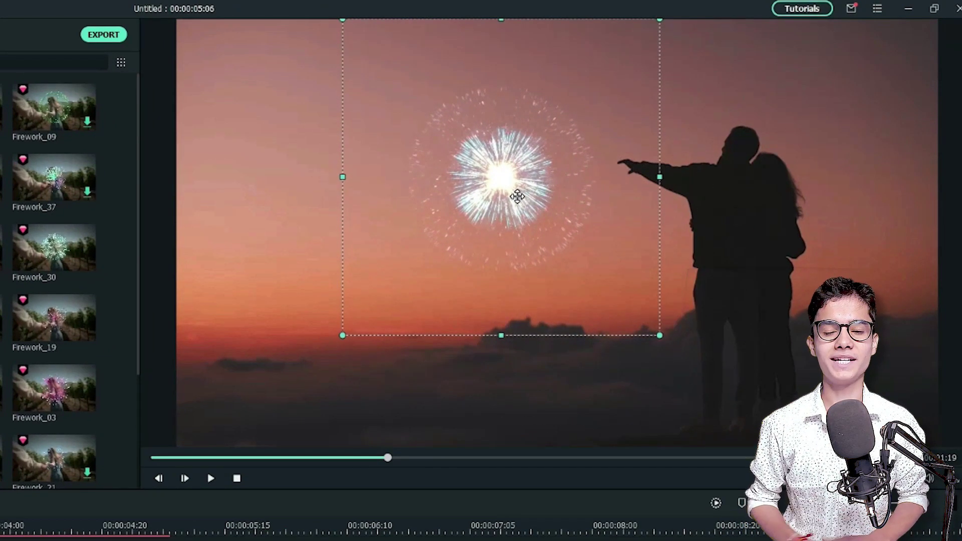
drag(519, 190, 342, 261)
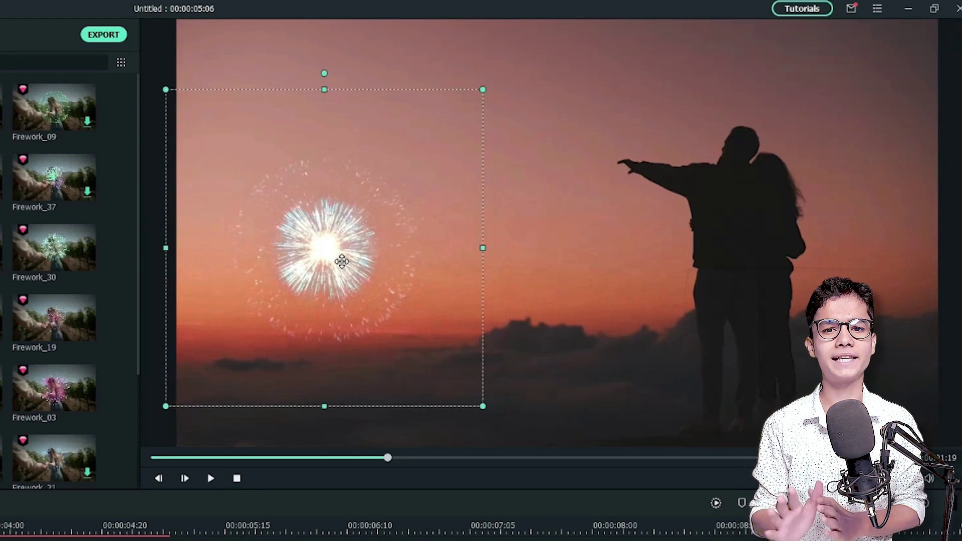
mouse_move(341, 261)
mouse_down()
mouse_move(331, 257)
mouse_move(328, 270)
mouse_up()
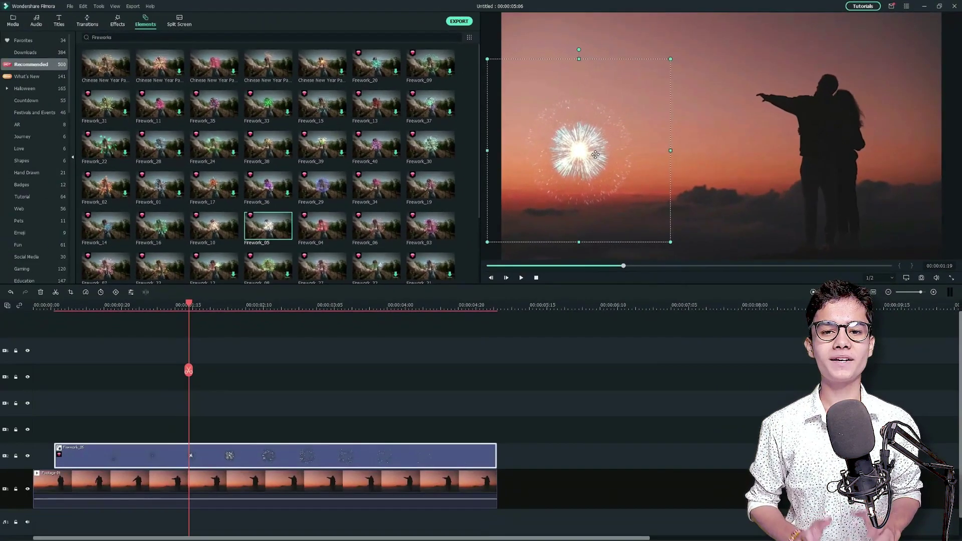
Add a second Firework_05 on another track, shrink it and place it near the man's raised hand.
drag(265, 280, 48, 426)
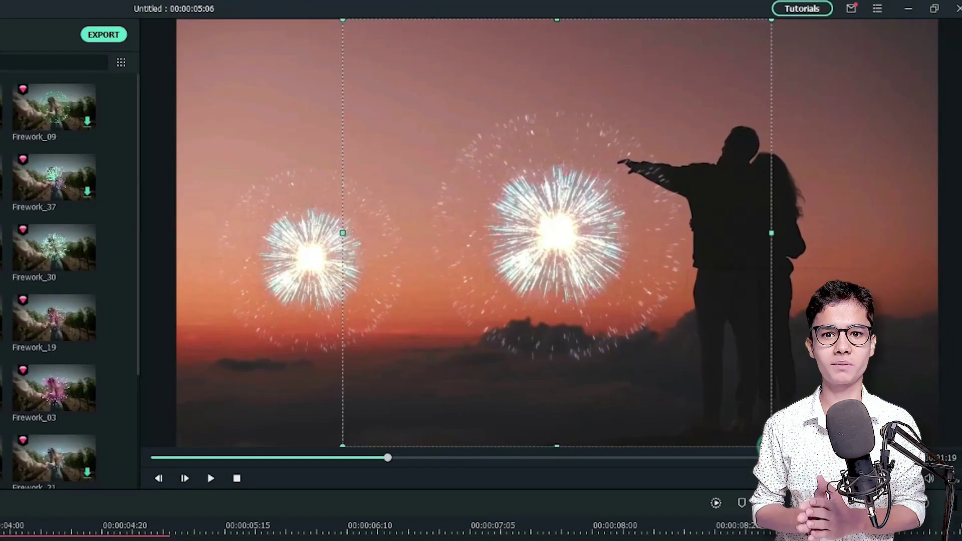
drag(782, 418, 511, 212)
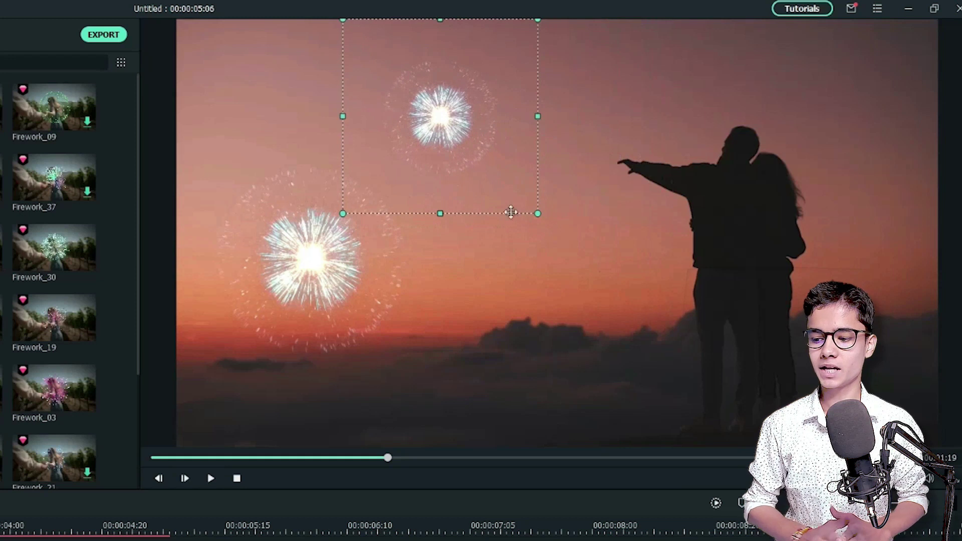
drag(426, 117, 598, 84)
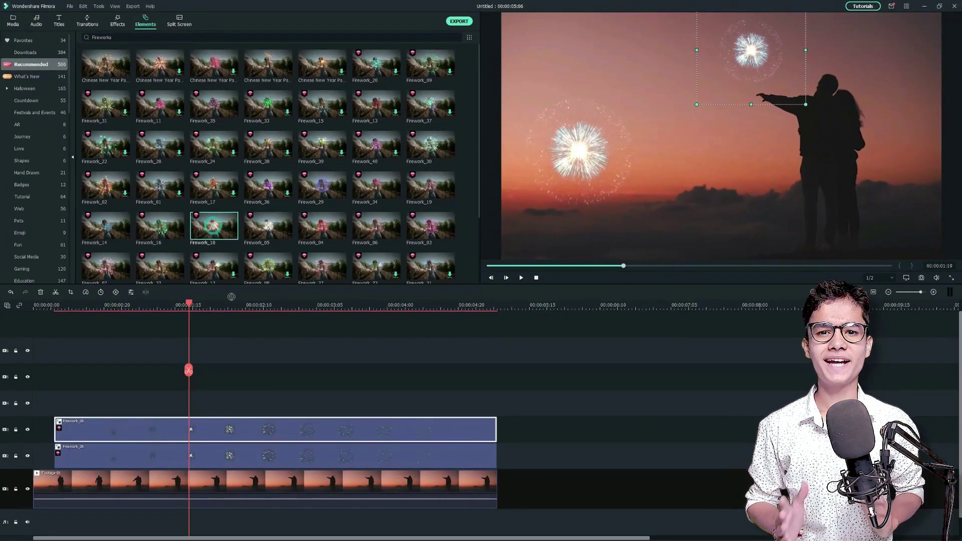
Add Firework_10 on a new track and shrink it into the upper-left sky.
drag(230, 296, 162, 400)
drag(66, 411, 67, 412)
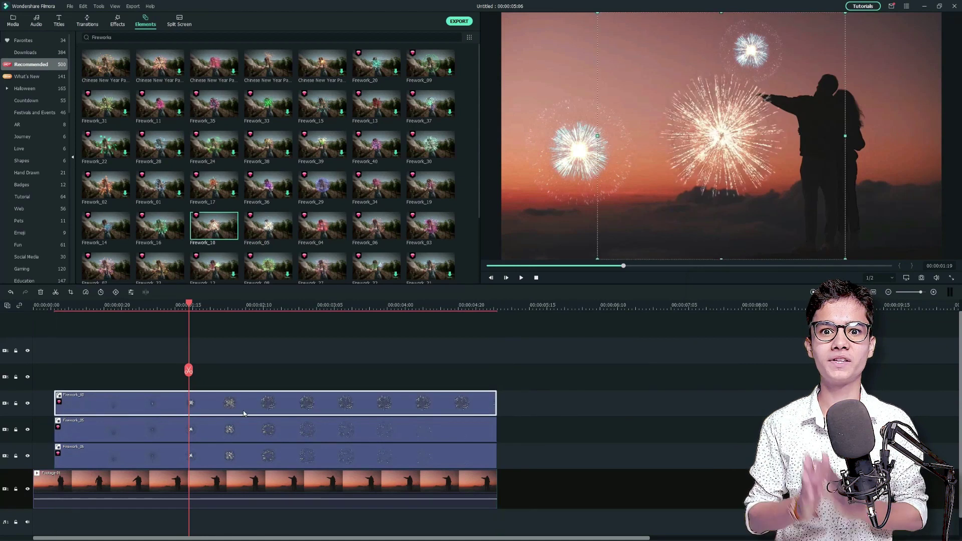
drag(845, 259, 649, 127)
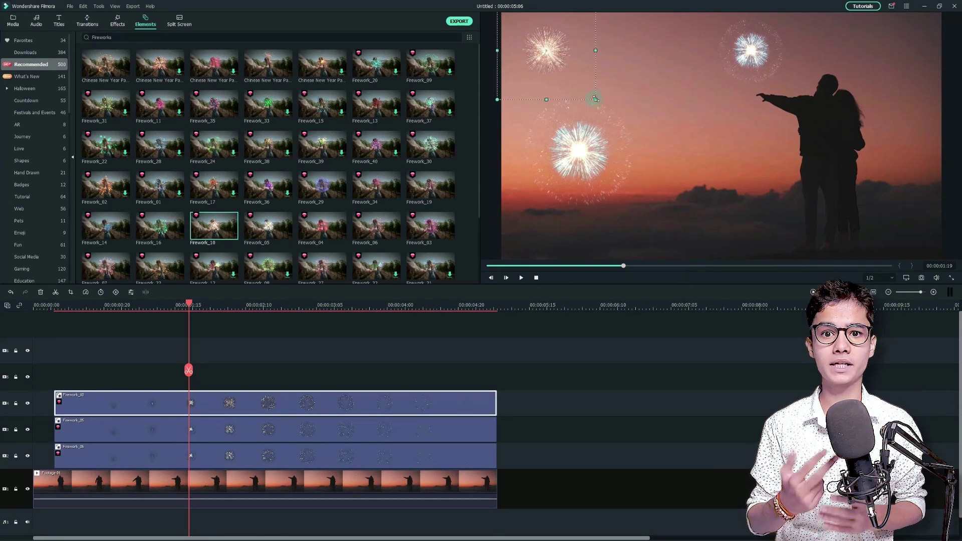
Add another Firework_10 on a fifth track, shrink it and set it beside the couple.
drag(224, 233, 120, 377)
drag(846, 259, 747, 160)
drag(680, 95, 740, 153)
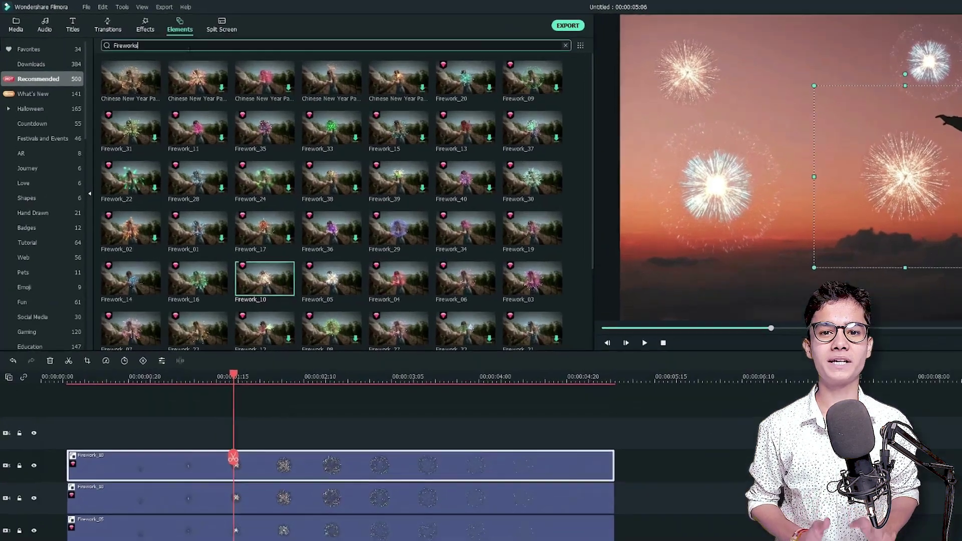
Replace the Elements search with 'Magical hearts'.
click(150, 37)
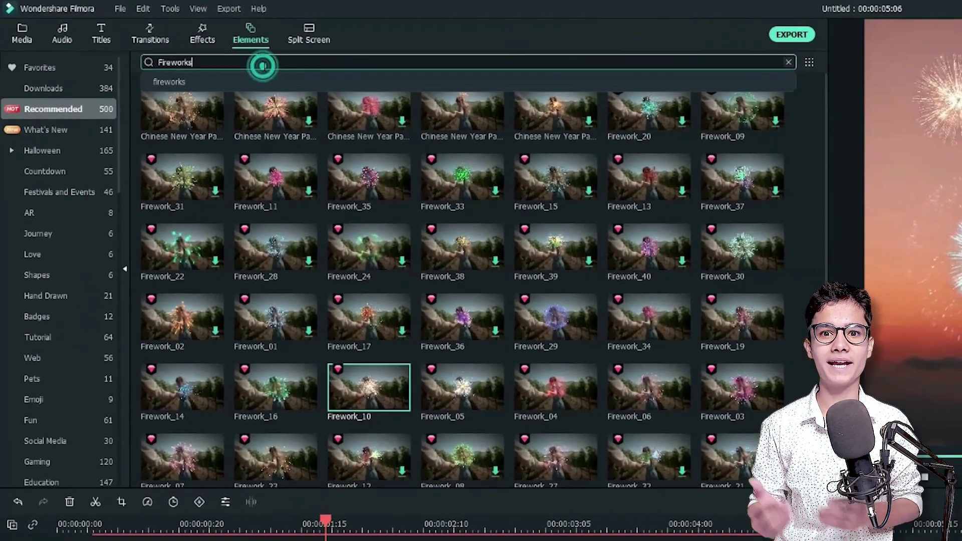
key(BackSpace)
key(BackSpace)
key(BackSpace)
key(BackSpace)
key(BackSpace)
key(BackSpace)
key(BackSpace)
key(BackSpace)
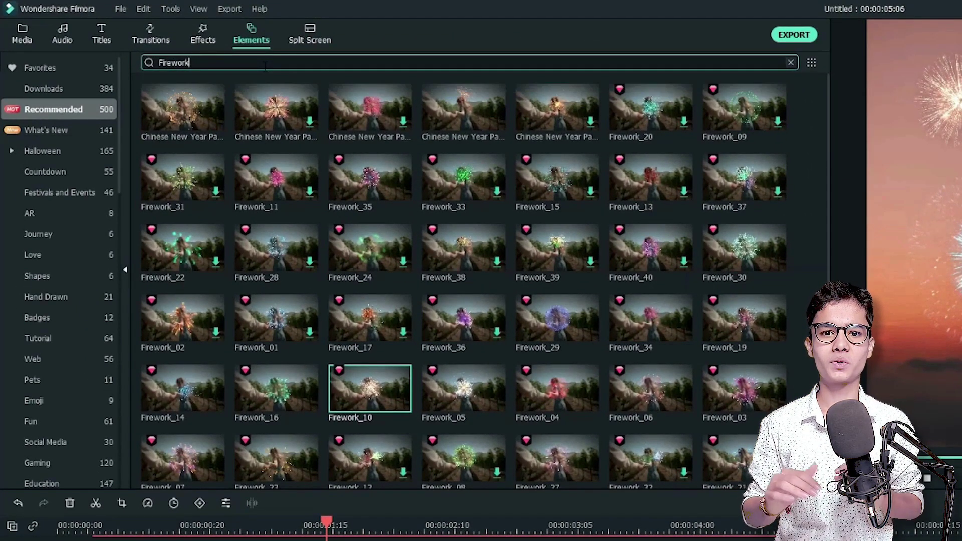
text(Magical)
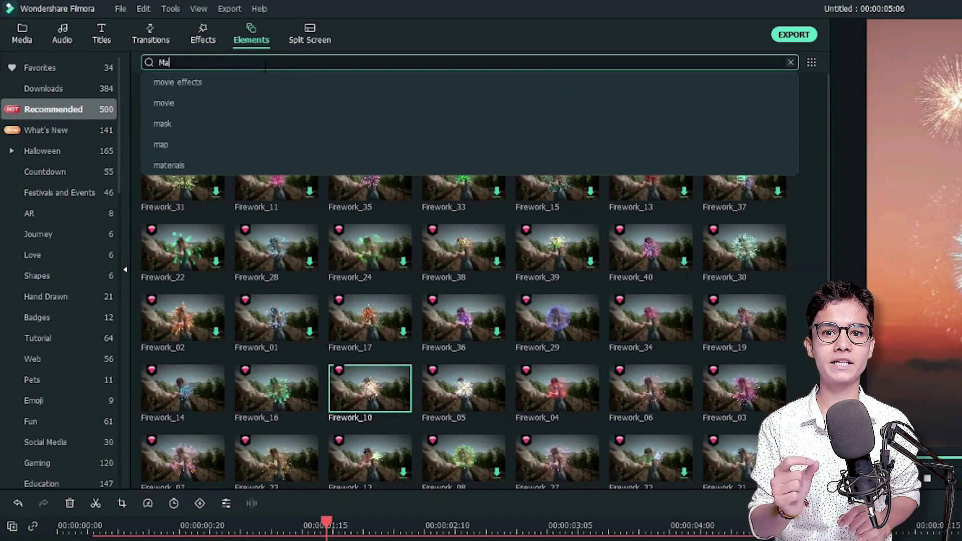
key(Return)
text(hearts)
key(Return)
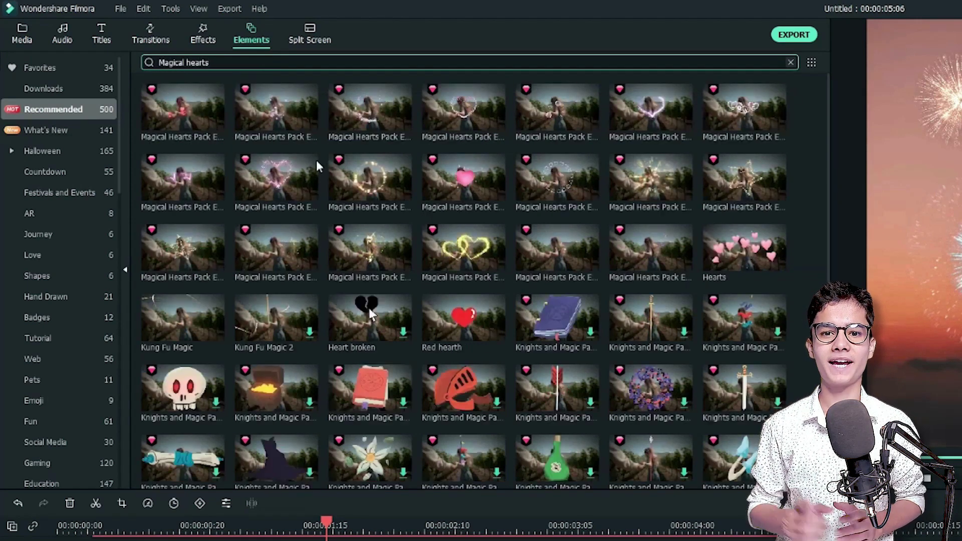
Put a Magical Hearts element on the top track, enlarge it slightly and centre it between the fireworks.
drag(316, 161, 273, 540)
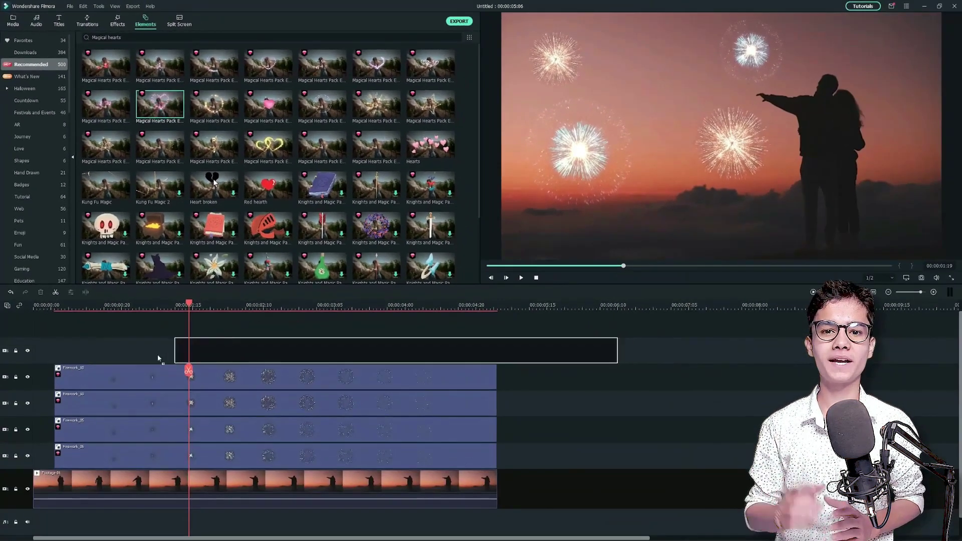
drag(158, 358, 59, 360)
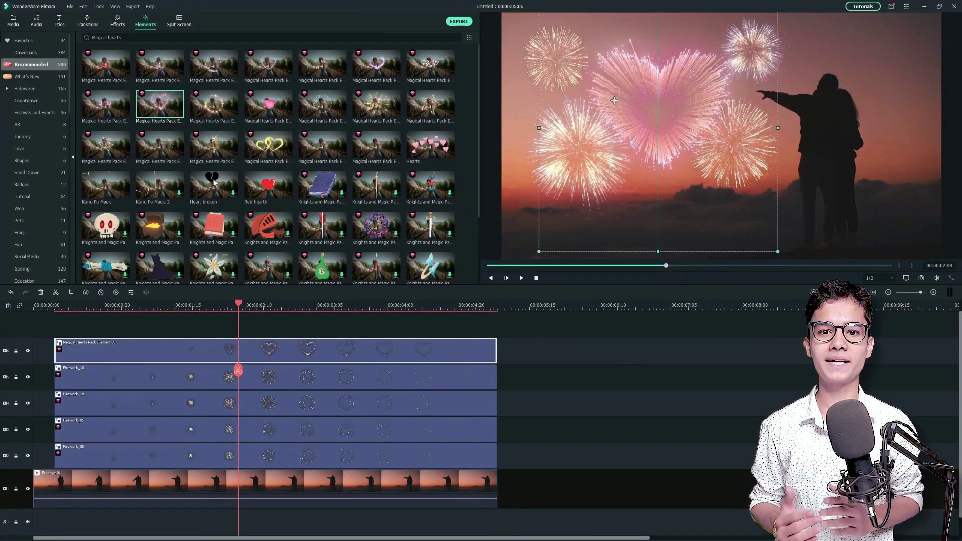
drag(794, 260, 807, 268)
drag(646, 126, 627, 112)
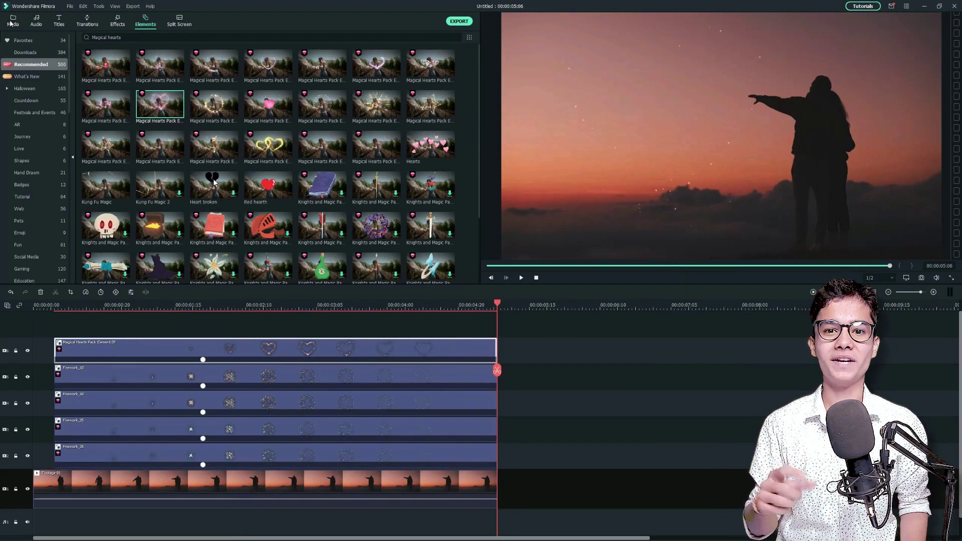
Add Footage 02 after Footage 01 and search Elements for 'Sparkle pack'.
click(10, 23)
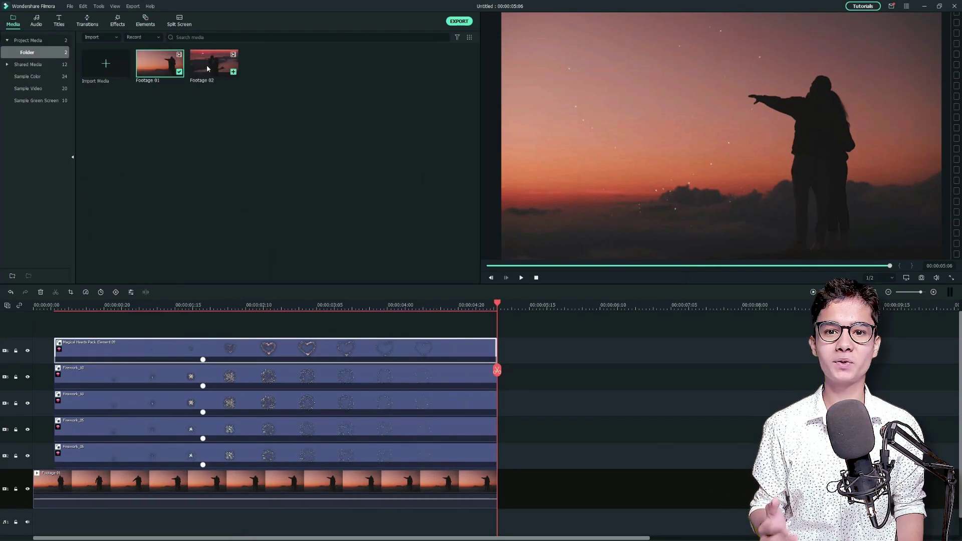
drag(406, 361, 498, 529)
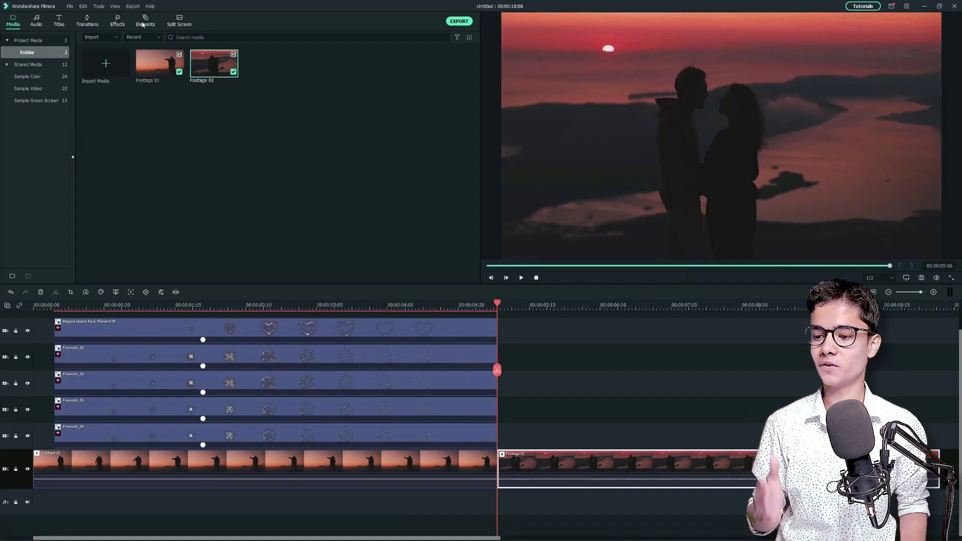
click(144, 23)
click(148, 40)
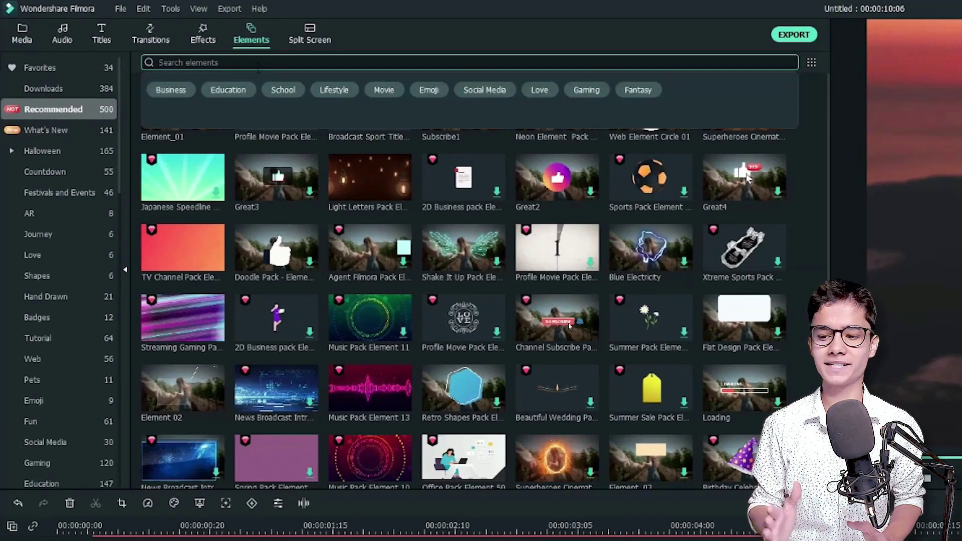
text(Sparkle )
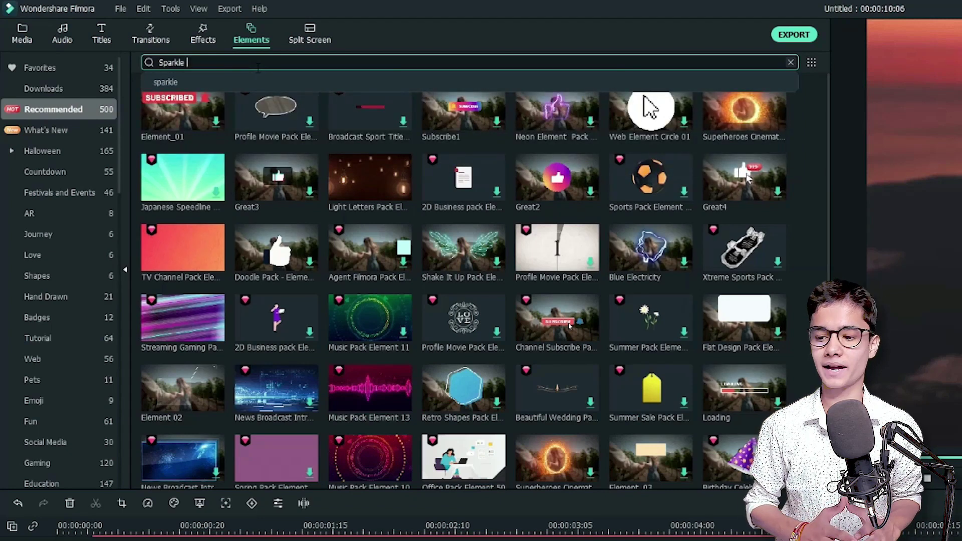
text(pack)
key(Return)
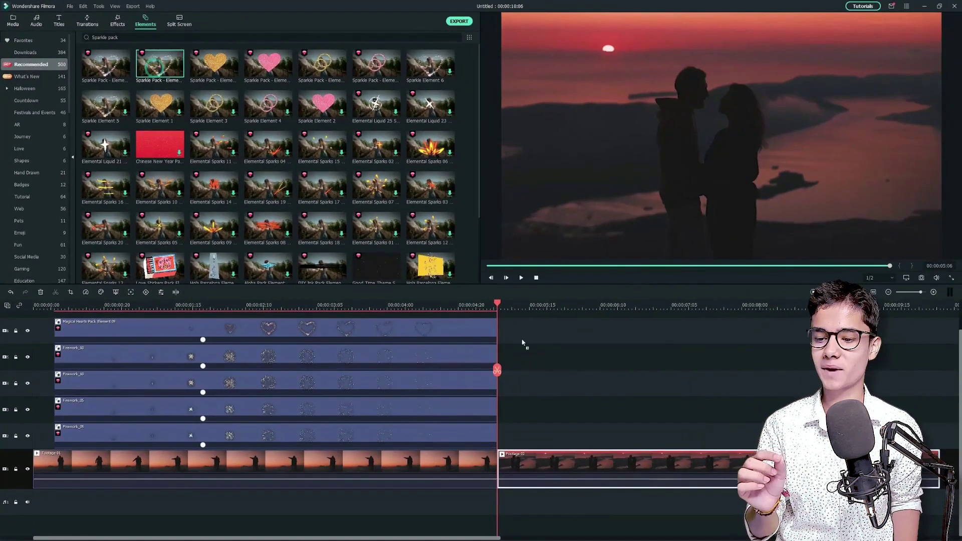
Place a Sparkle Pack element above the second clip, shrink it and nudge it slightly right.
drag(522, 342, 499, 441)
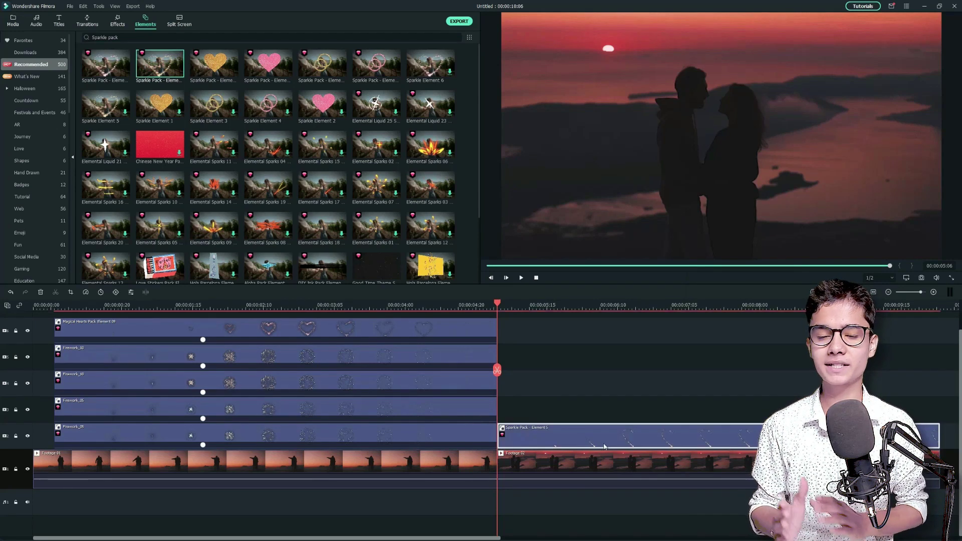
click(615, 443)
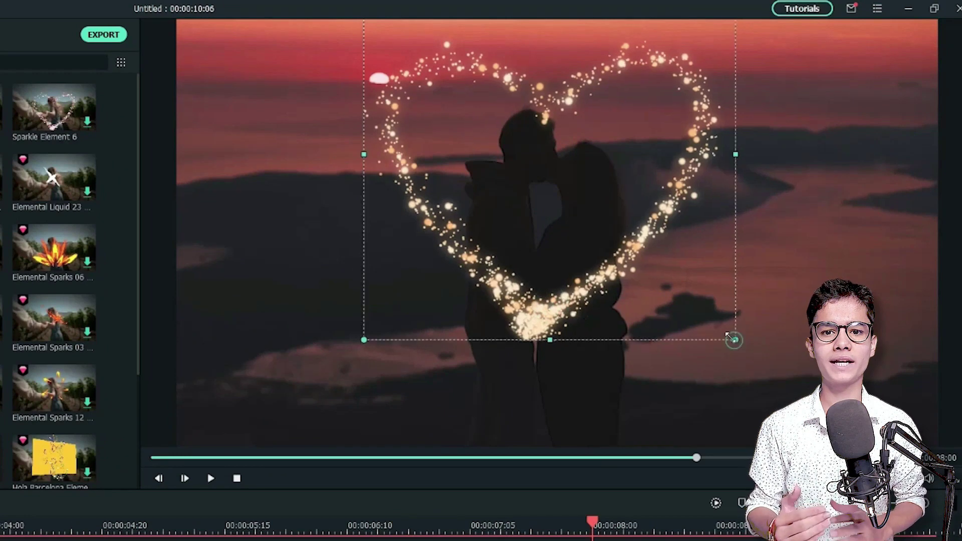
drag(733, 339, 698, 320)
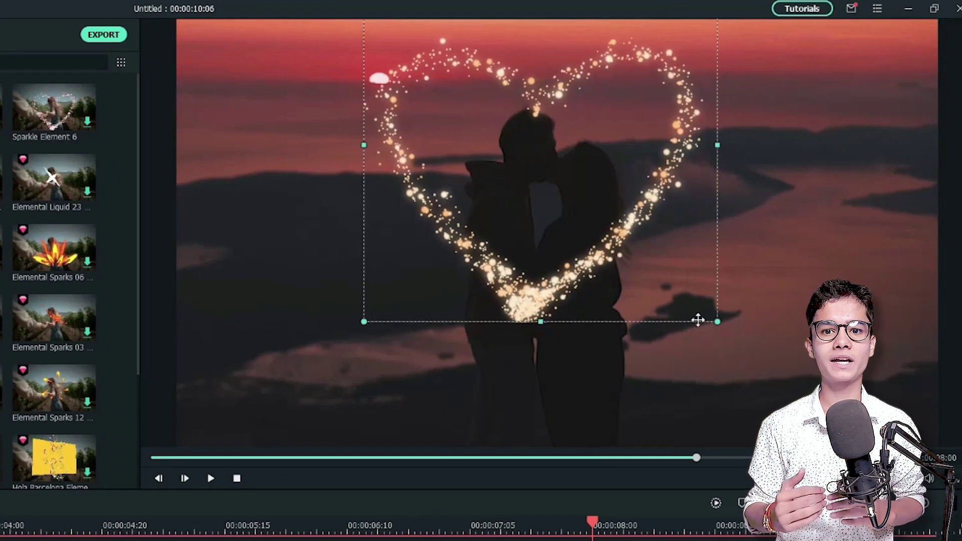
mouse_move(557, 279)
mouse_down()
mouse_move(571, 270)
mouse_move(573, 279)
mouse_up()
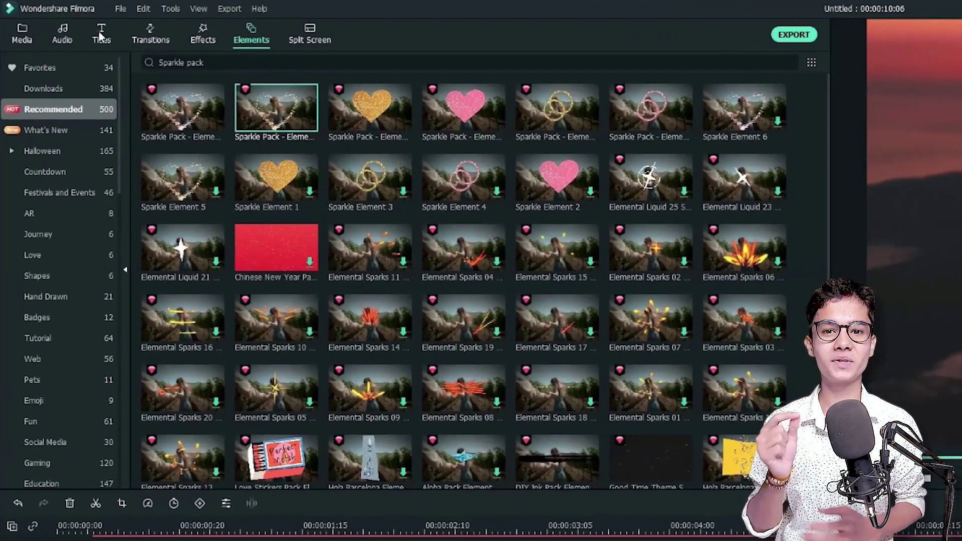
Search Titles for 'sparkle pack lower third' and place a lower-third title above the sparkle element.
click(59, 21)
click(231, 62)
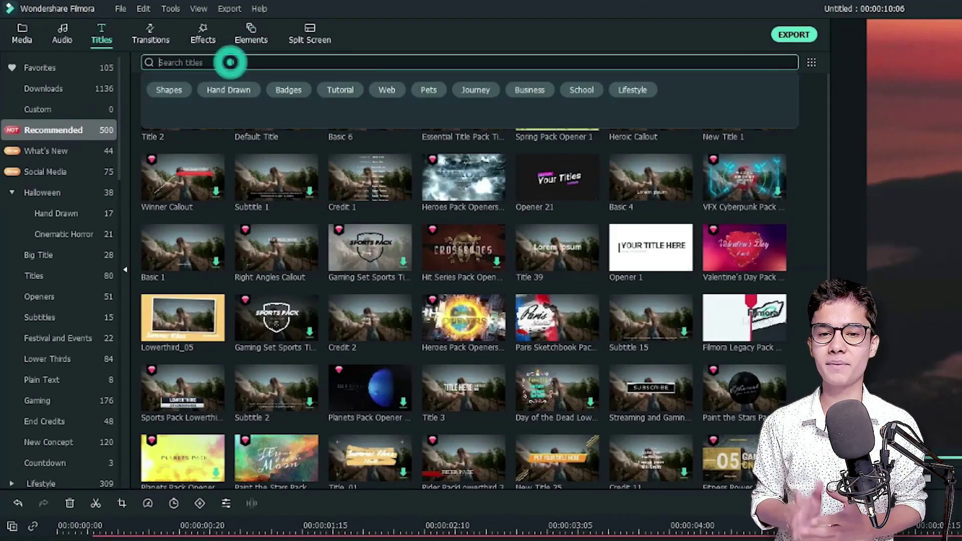
text(sparkle pack lower thir)
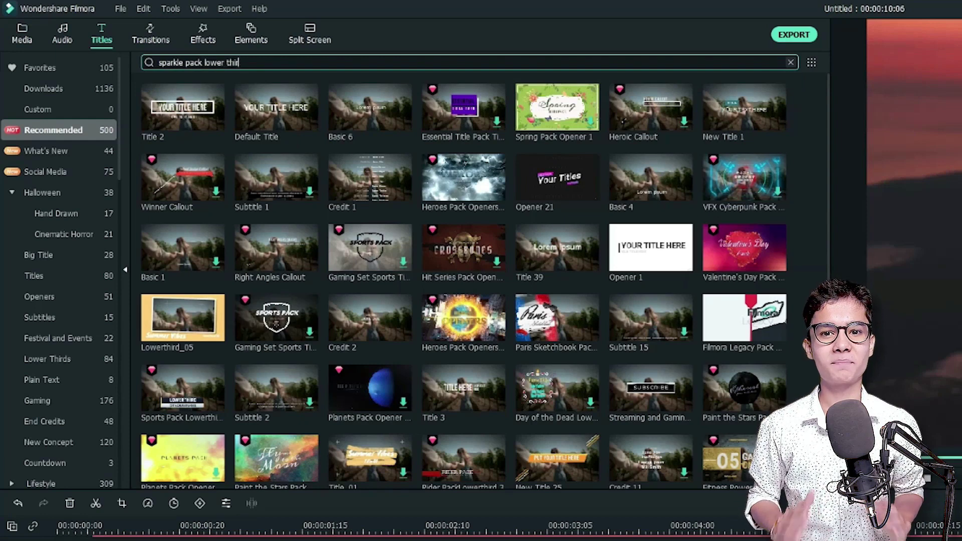
text(d)
key(Return)
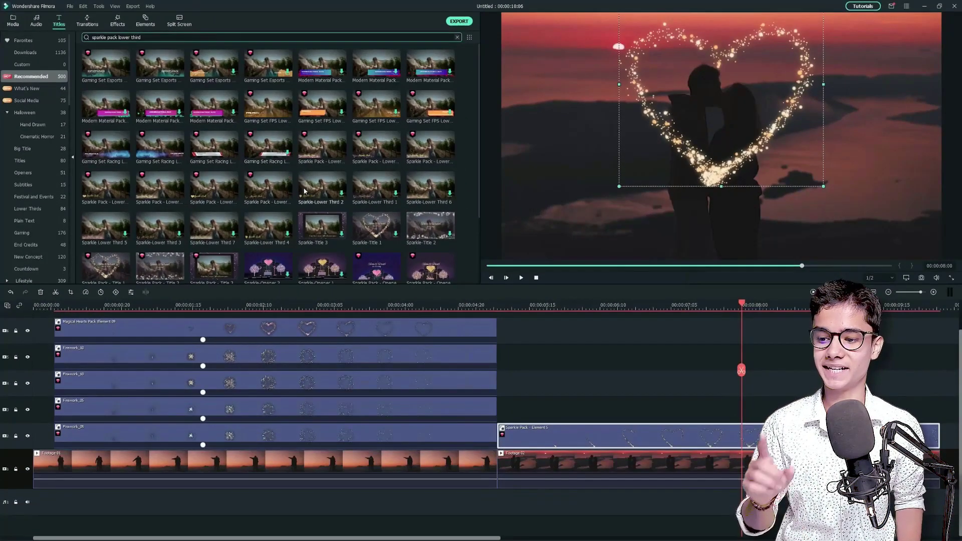
drag(355, 259, 530, 414)
Change the caption to read 'Every time I see you I fall in love again...' and nudge it up-right.
double_click(561, 415)
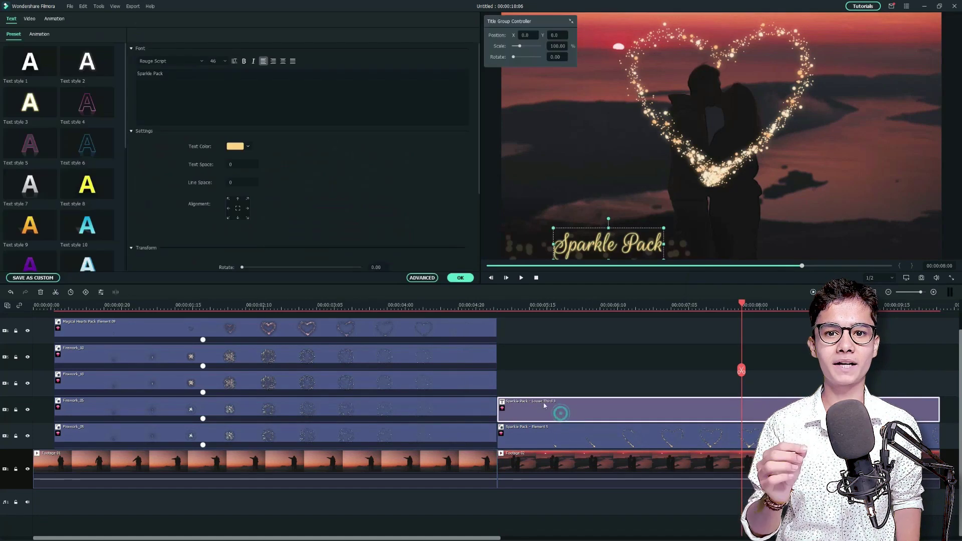
click(420, 278)
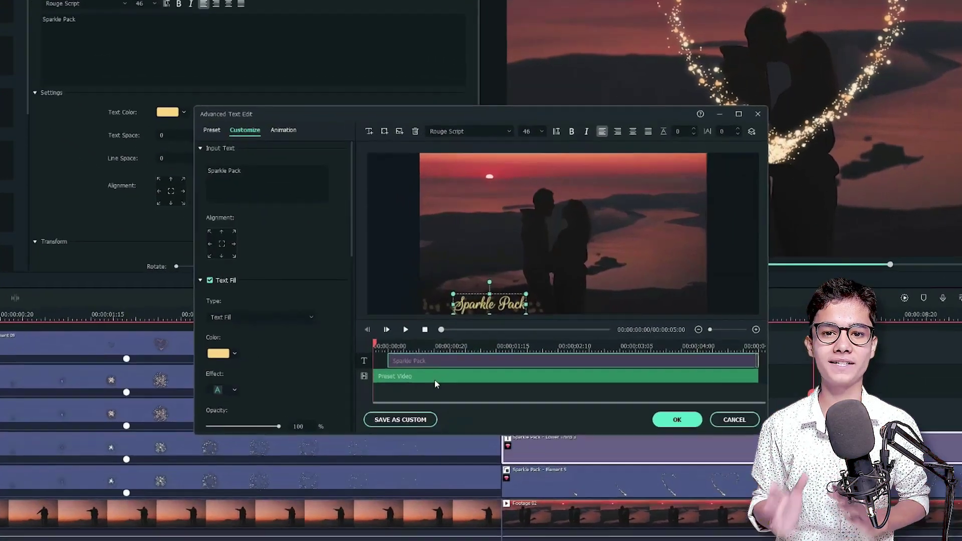
click(445, 359)
click(490, 398)
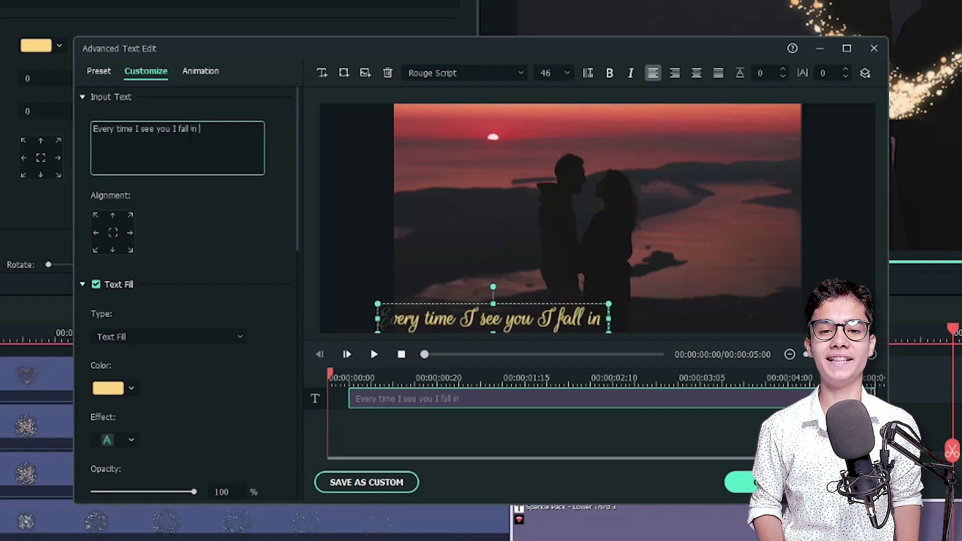
text(love again...)
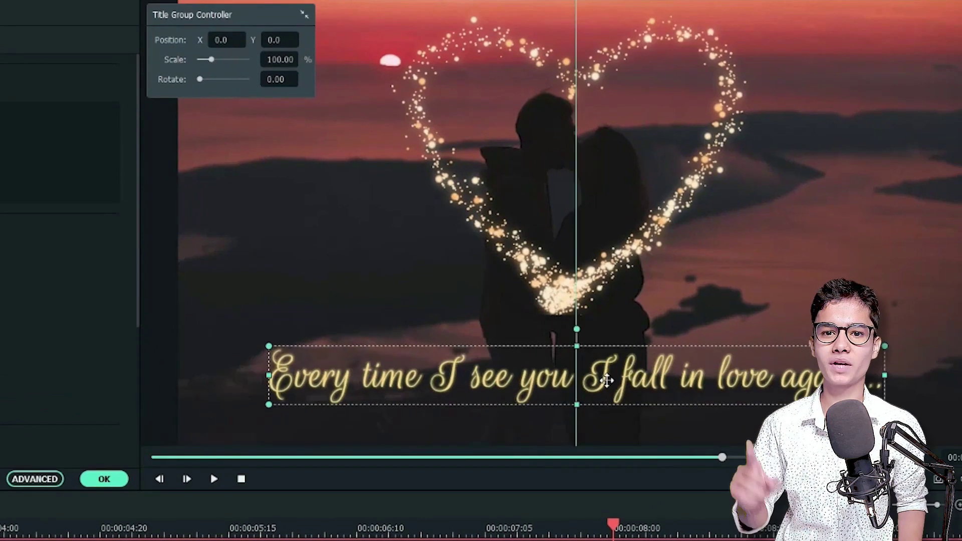
drag(606, 381, 609, 376)
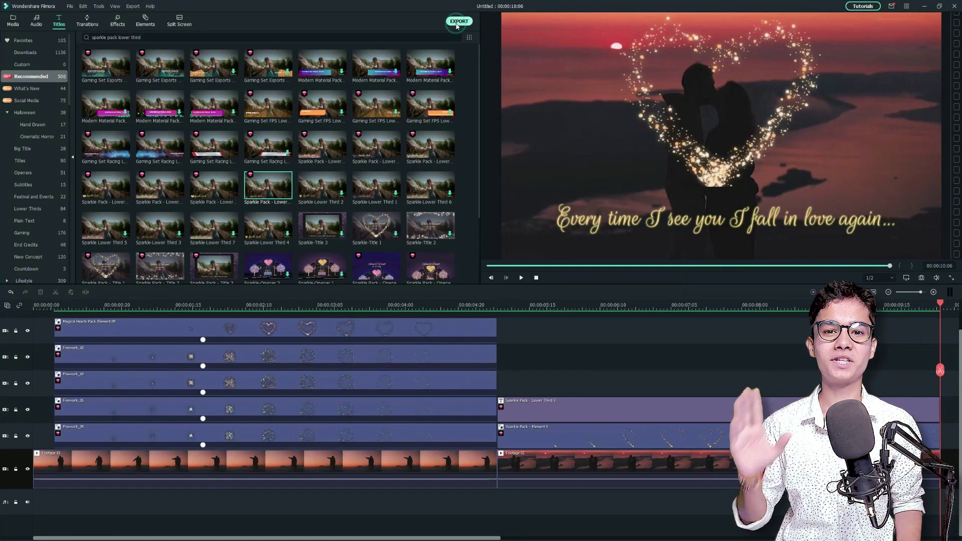
click(458, 22)
click(607, 362)
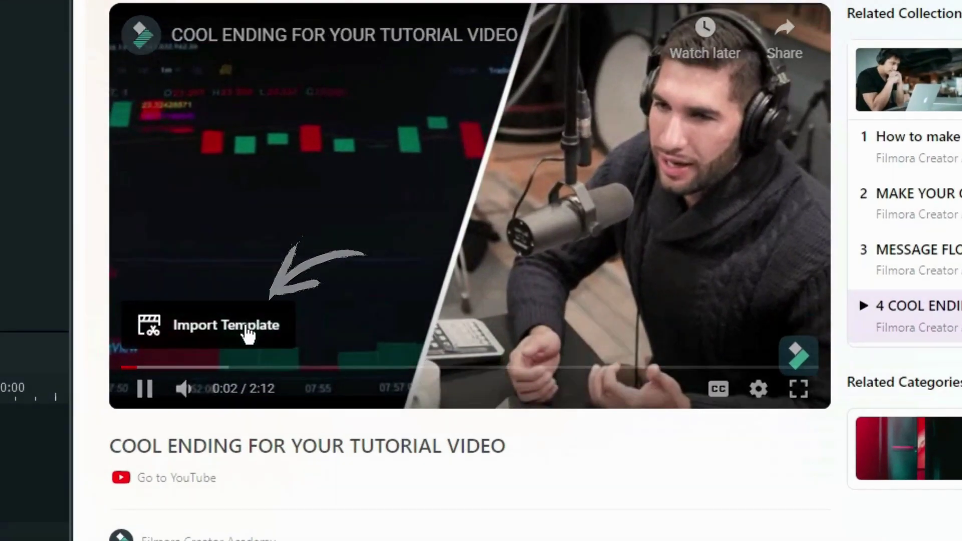
Import the tutorial ending template, then zoom in on the woman's photo in the left split-screen pane.
click(221, 318)
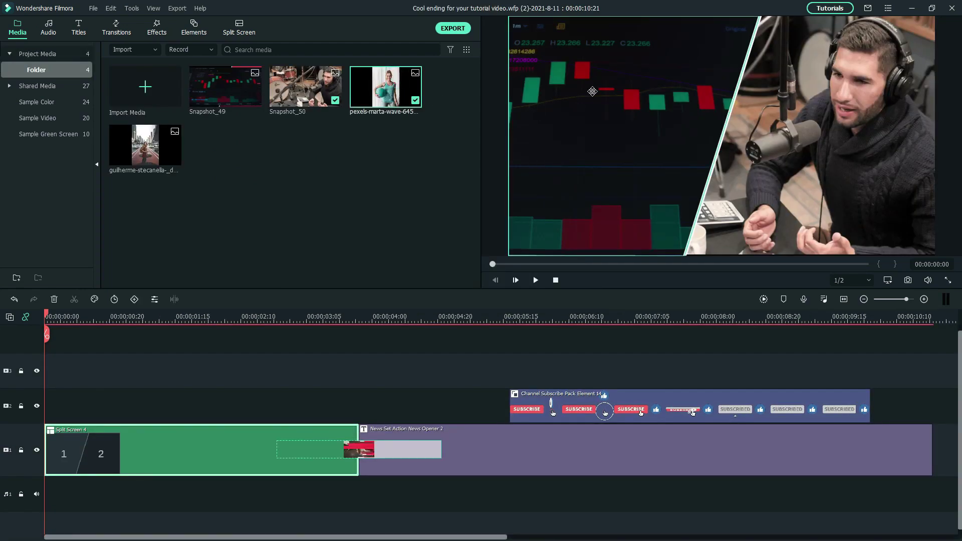
click(592, 91)
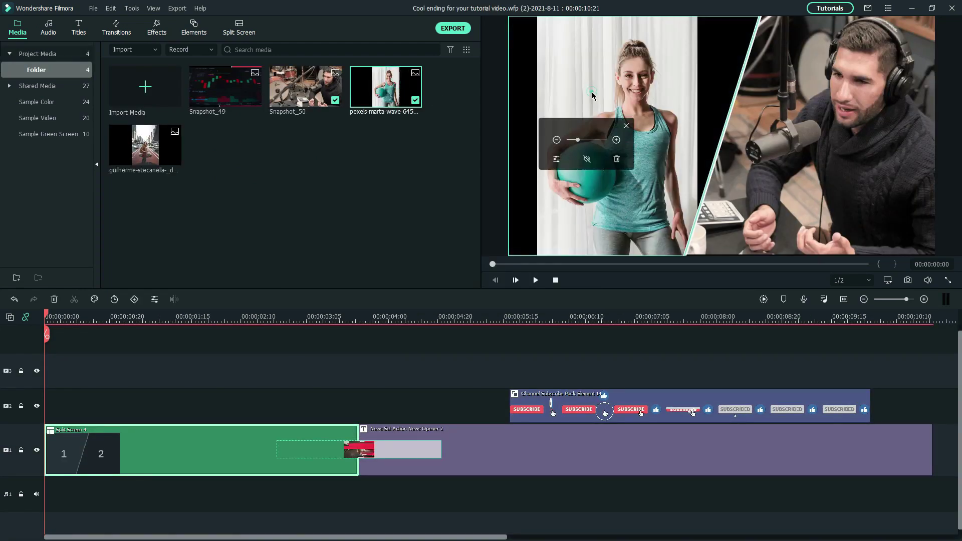
drag(576, 139, 585, 141)
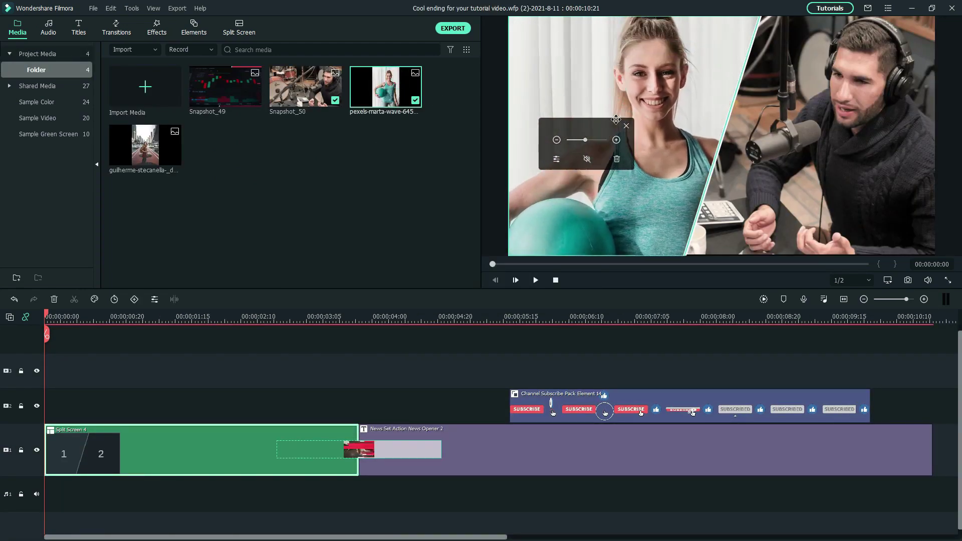